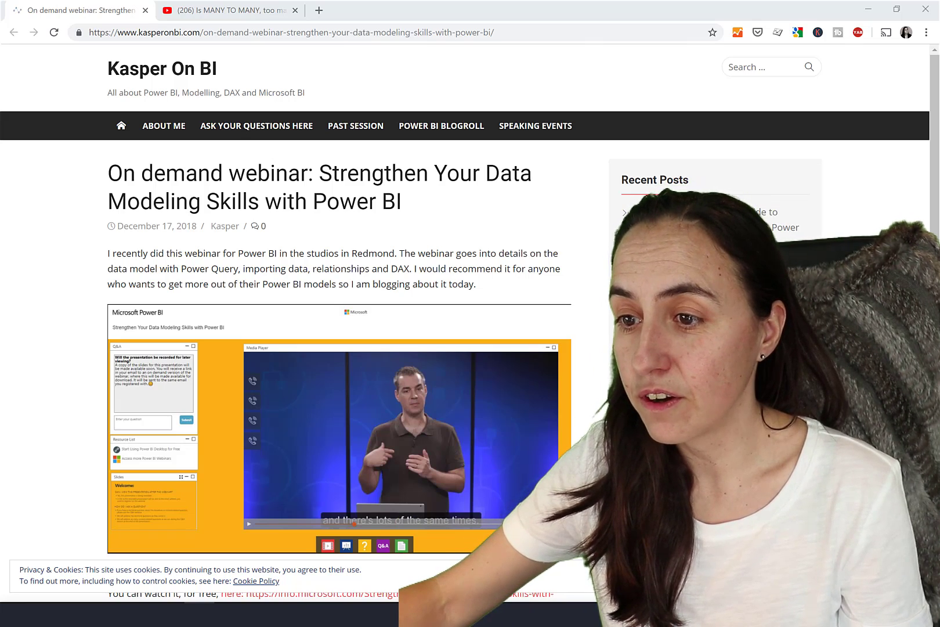
Step: Look over the many-to-many relationships video on YouTube, then return to the webinar blog post
left_click(251, 14)
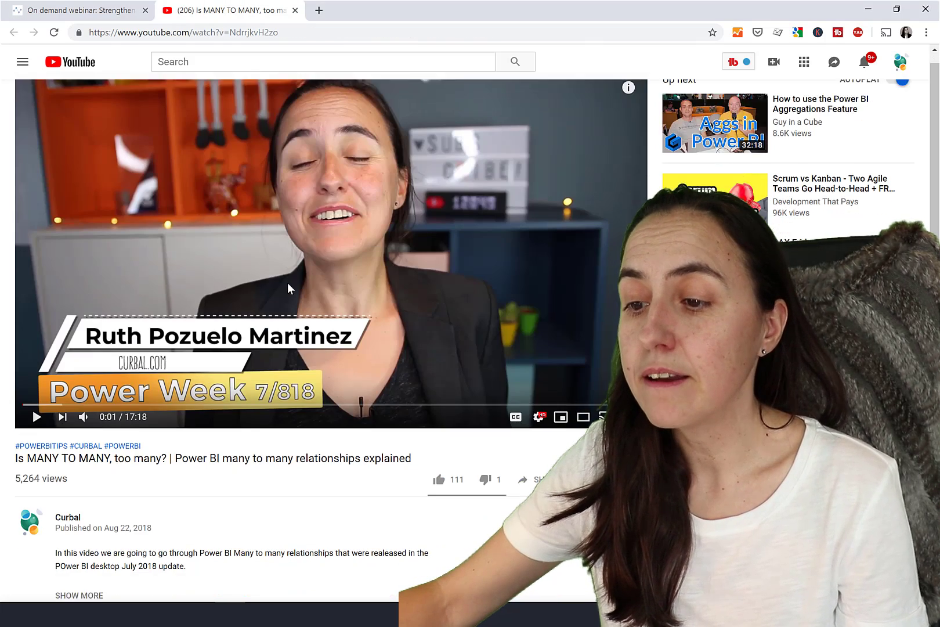
scroll(294, 267, "down", 4)
scroll(298, 241, "up", 4)
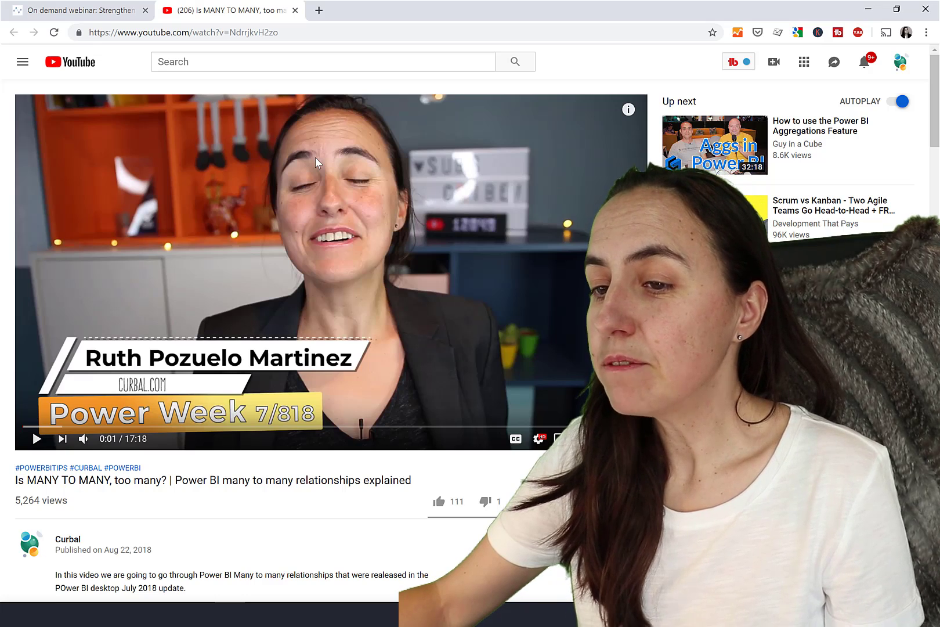
left_click(90, 10)
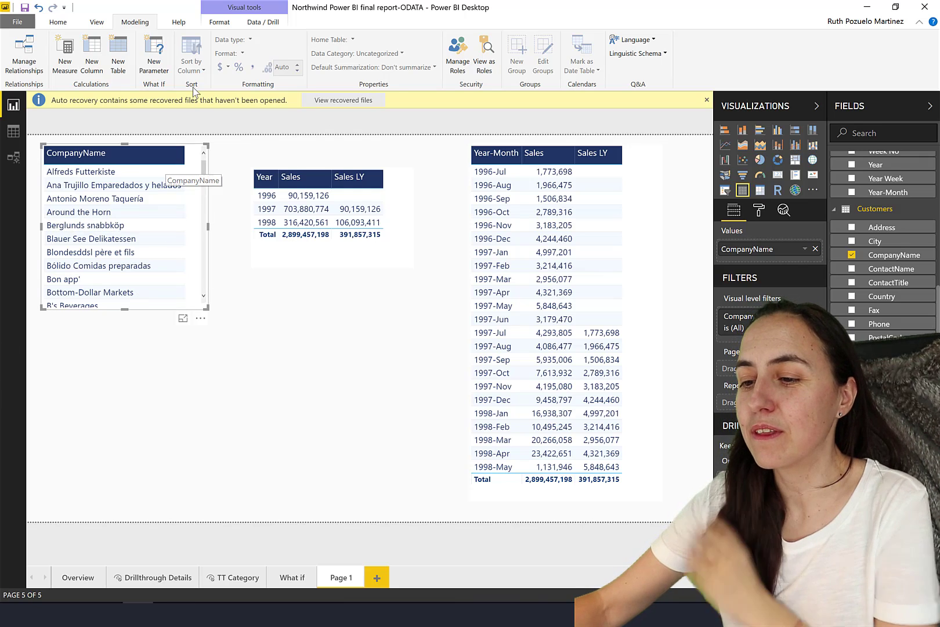
Step: In Model view, line up Calendar, Orders and Customers in a row, with Orders in the middle
left_click(13, 157)
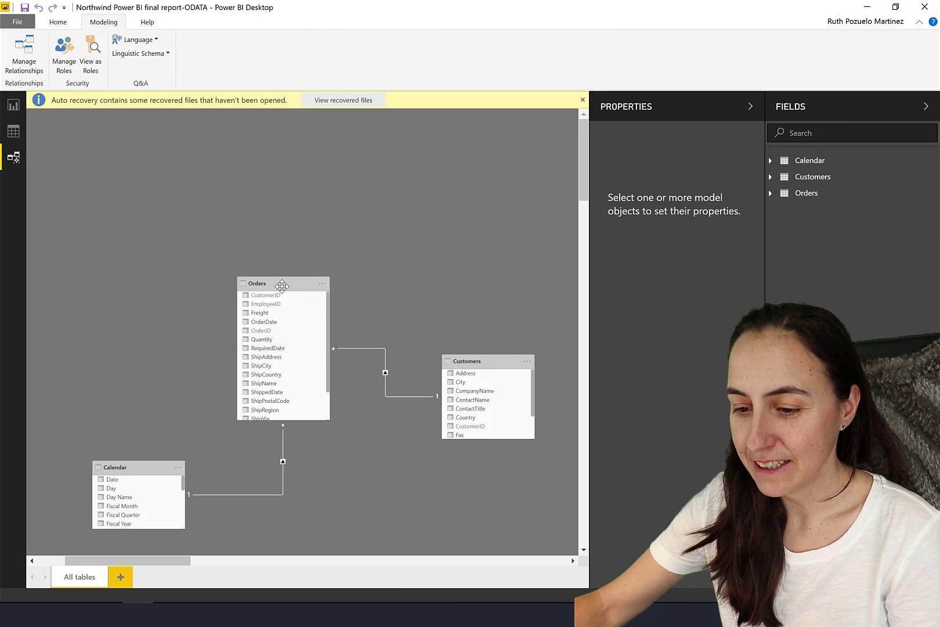
left_click_drag(269, 280, 255, 185)
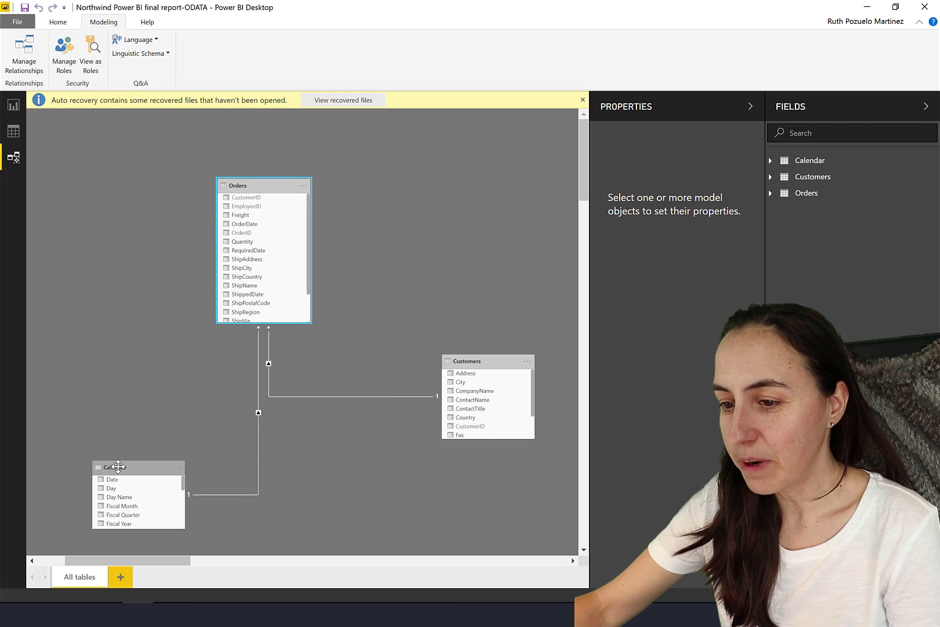
left_click_drag(117, 466, 111, 275)
left_click_drag(470, 361, 430, 269)
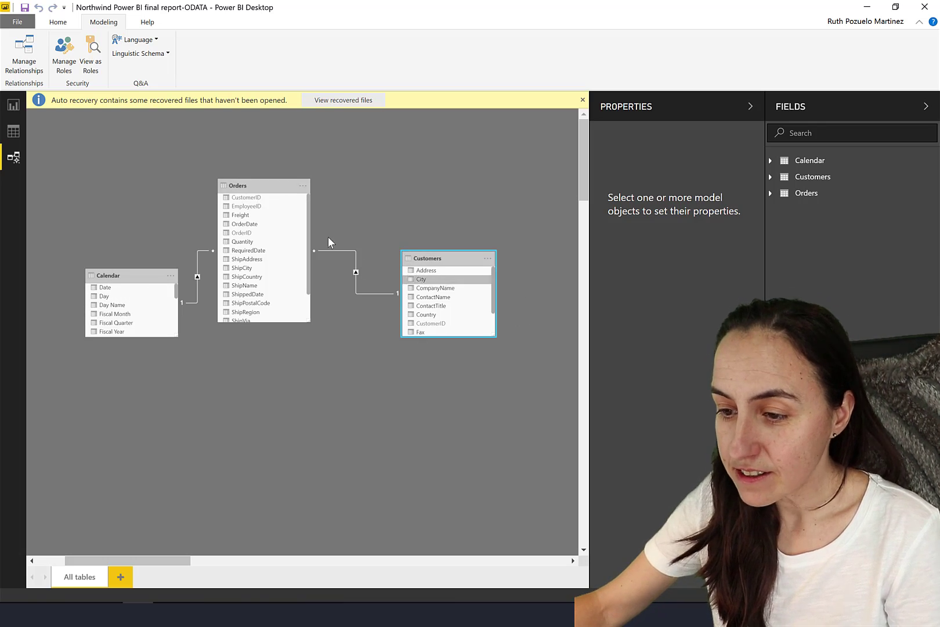
left_click_drag(258, 182, 277, 186)
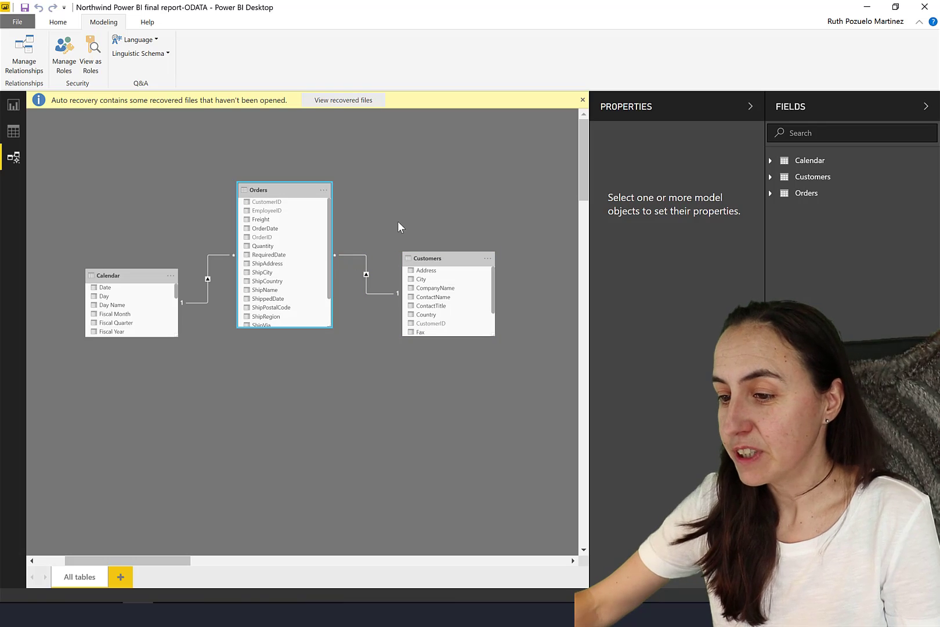
Step: Return to report Page 1 and cross-filter the visuals to the year 1998
left_click(12, 108)
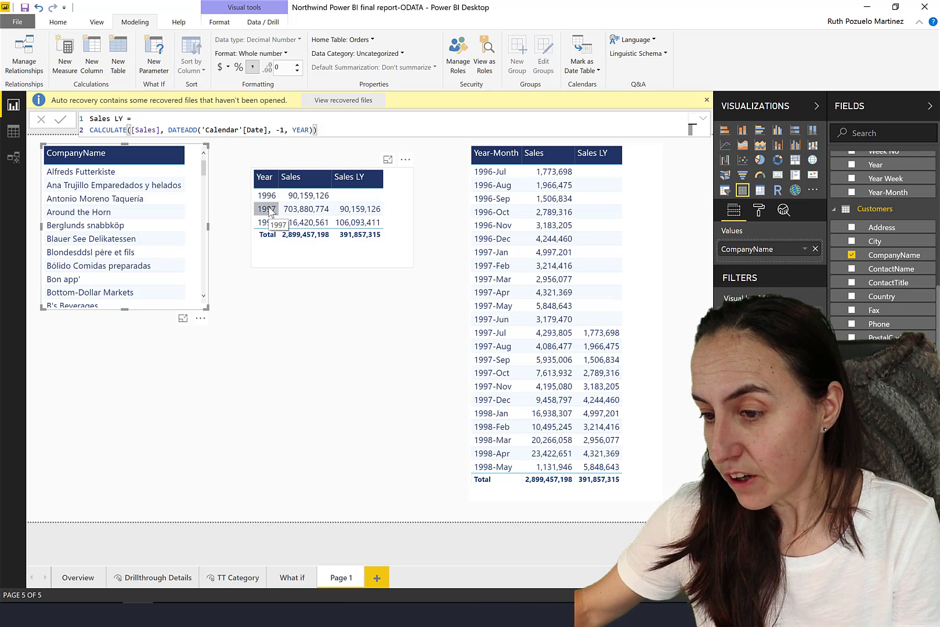
left_click(268, 226)
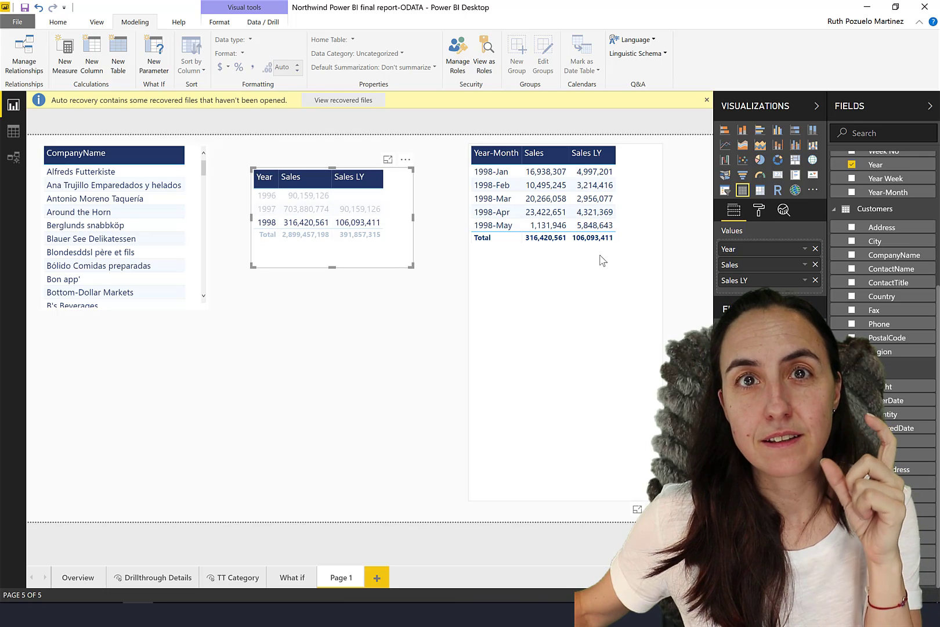
Step: Clear the 1998 filter and annotate how 1997 Sales feed 1998 Sales LY (total 106,093,411)
left_click(265, 223)
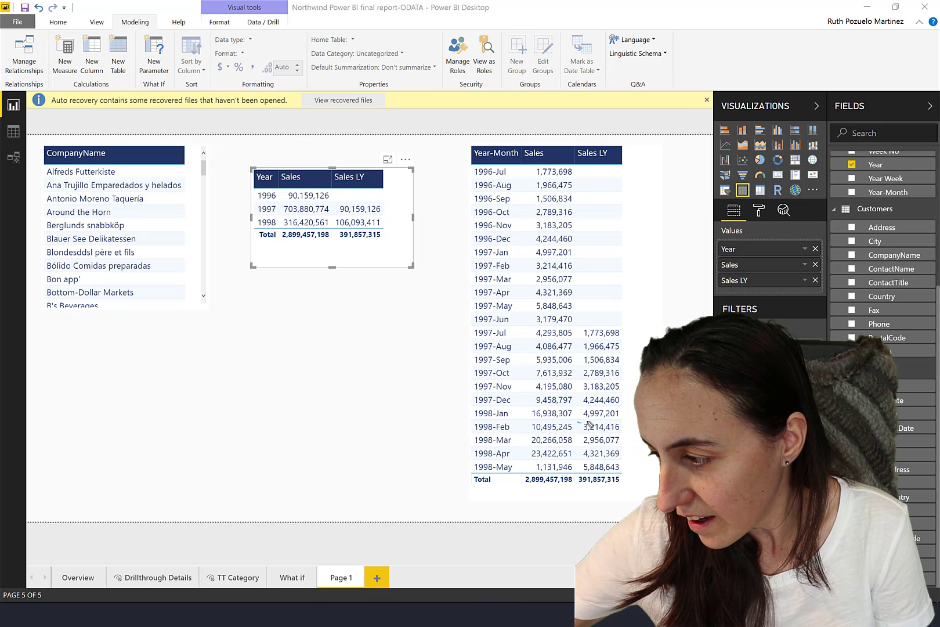
left_click_drag(581, 422, 603, 411)
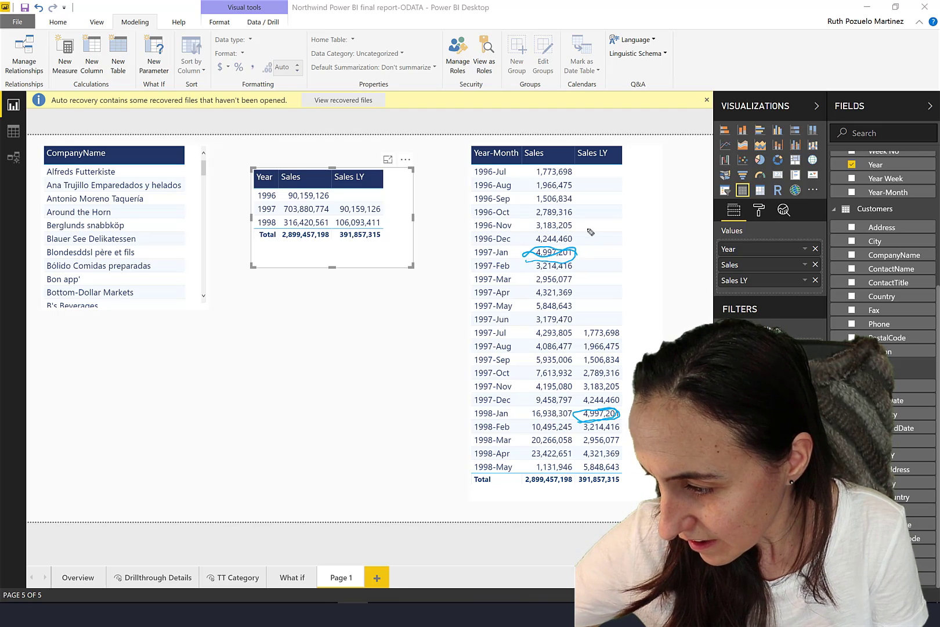
left_click_drag(577, 255, 648, 356)
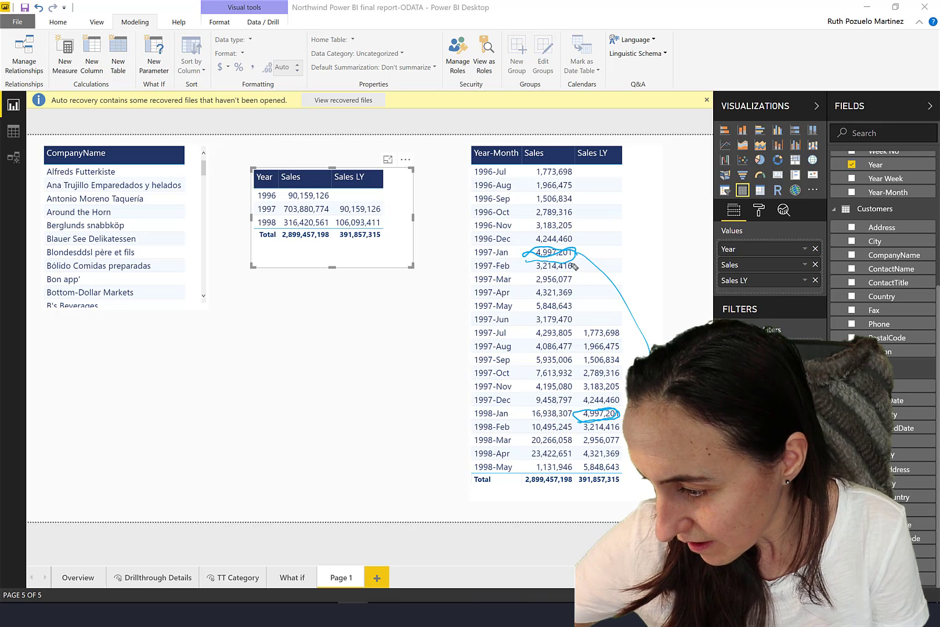
left_click_drag(590, 295, 589, 306)
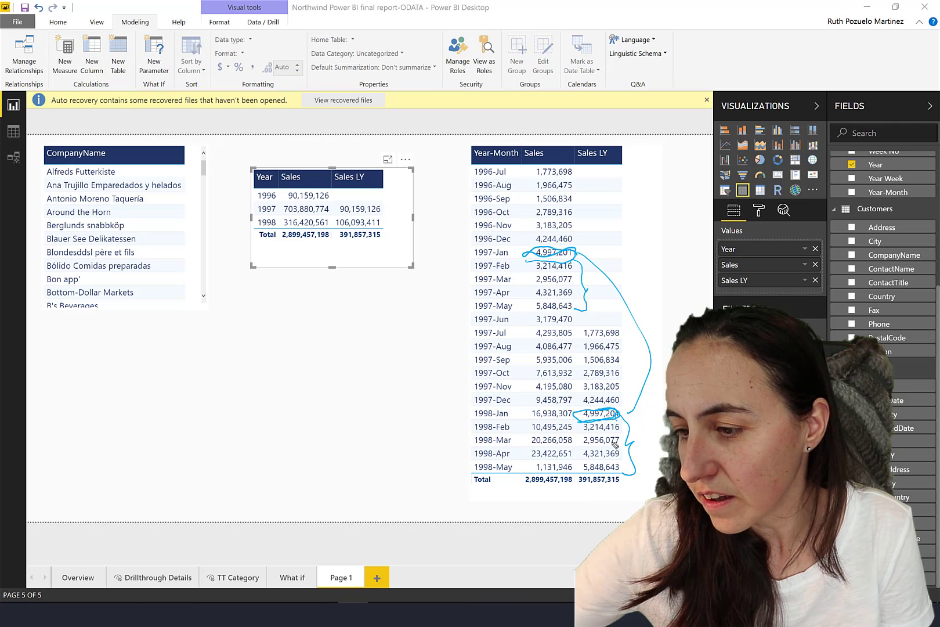
mouse_move(339, 228)
left_mouse_down()
mouse_move(387, 218)
mouse_move(332, 220)
left_mouse_up()
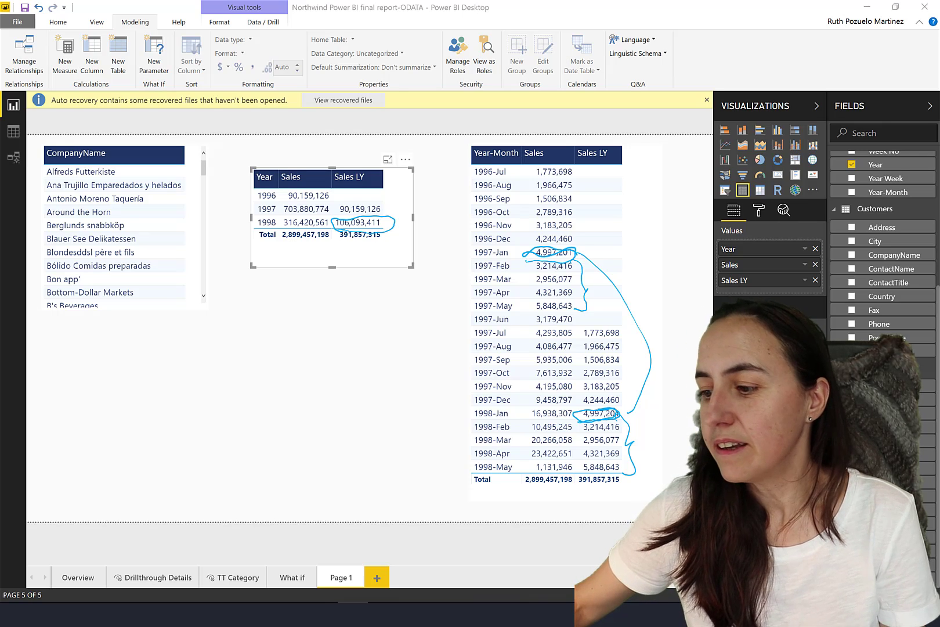
key("Escape")
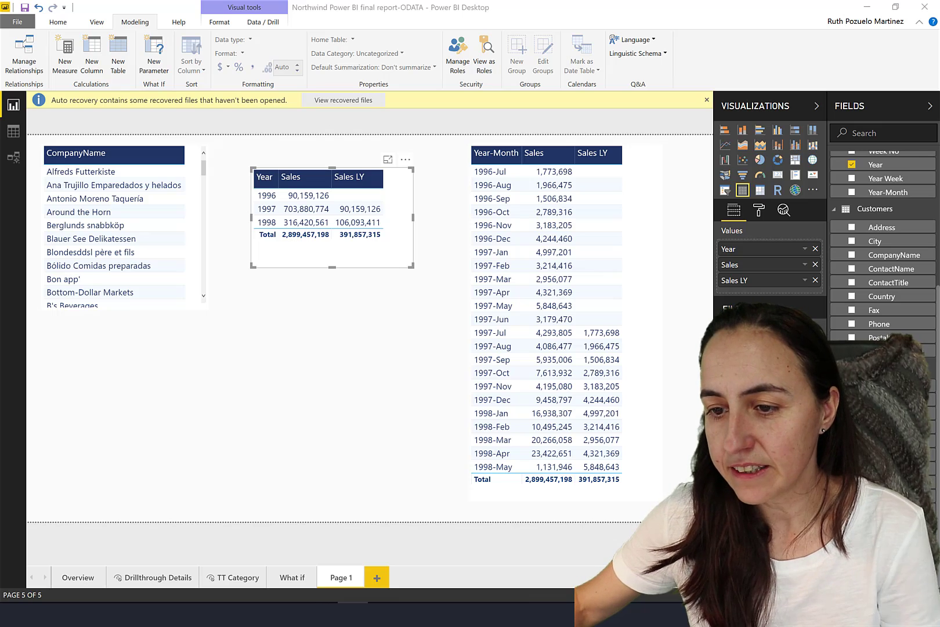
Step: Use the CompanyName slicer to filter the sales tables to a single customer company (Sales 13,548)
left_click(90, 204)
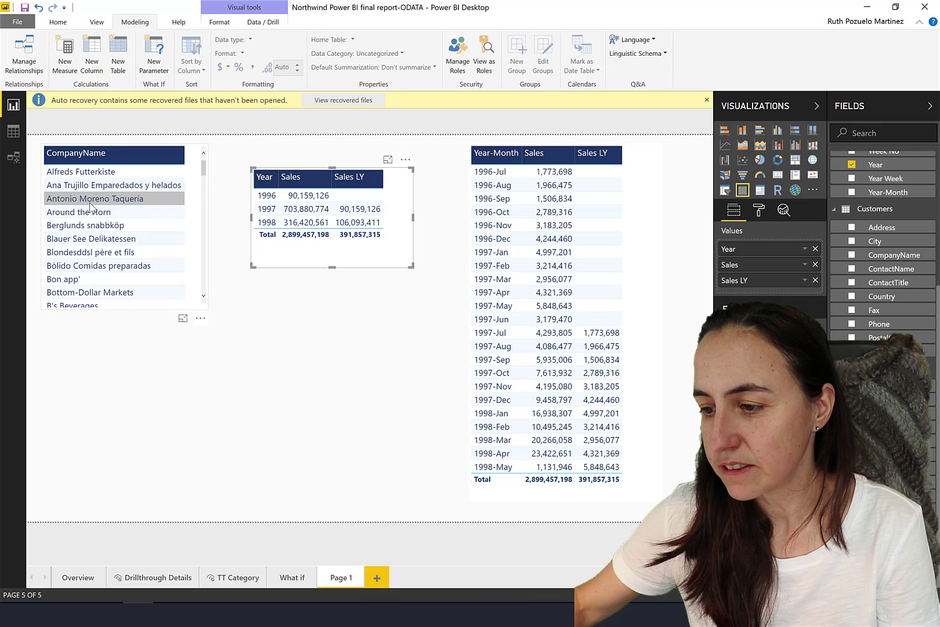
left_click(100, 241)
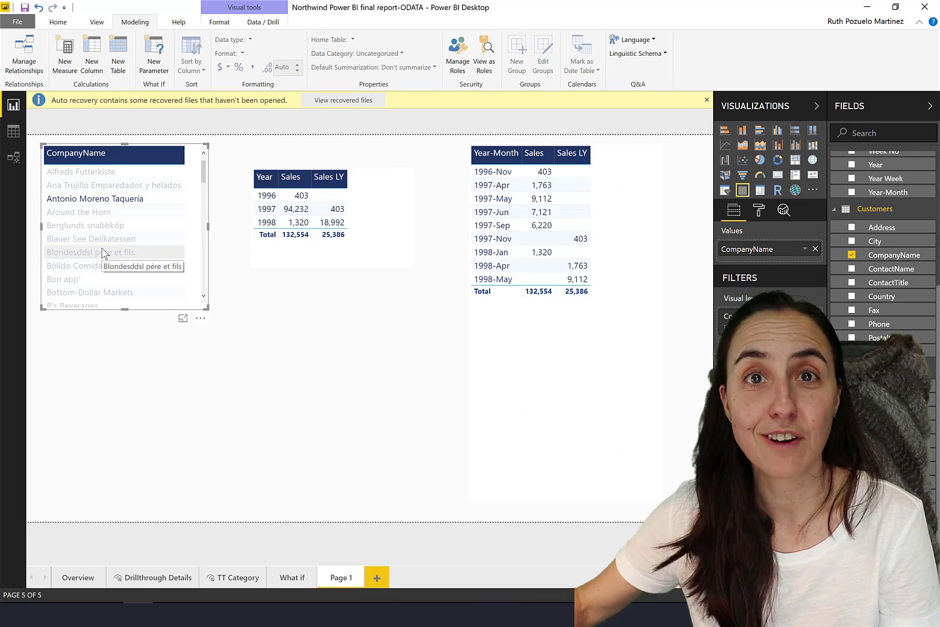
left_click(104, 251)
left_click(98, 212)
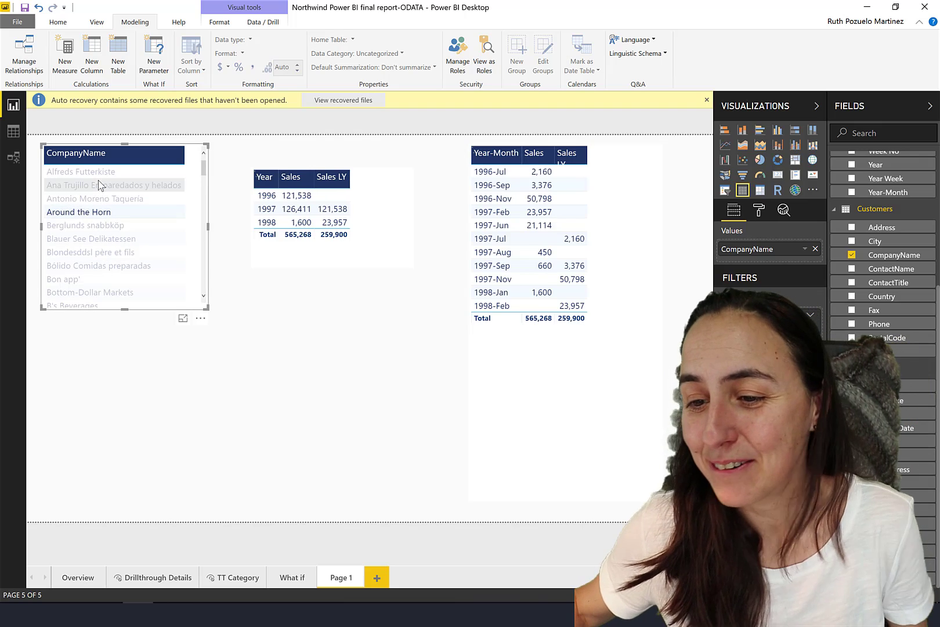
left_click(101, 184)
left_click(102, 184)
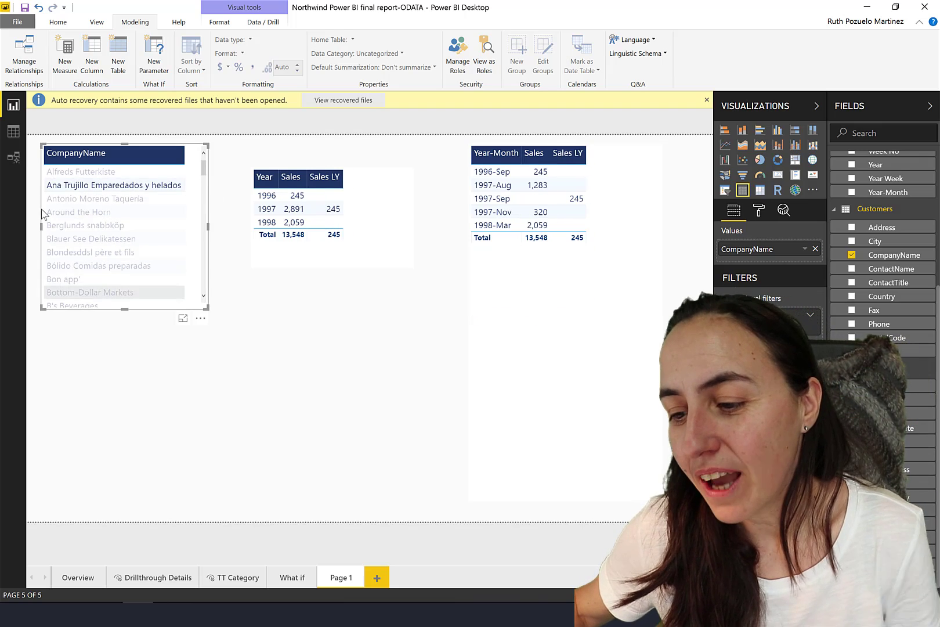
Step: Set the Calendar–Orders relationship's cross filter direction to Both and confirm
left_click(14, 156)
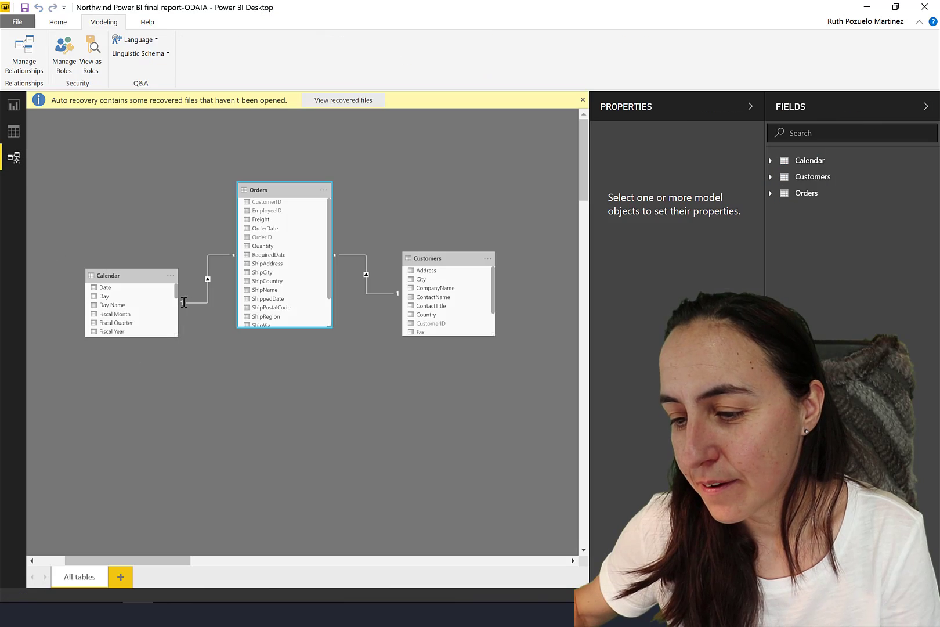
left_click(207, 297)
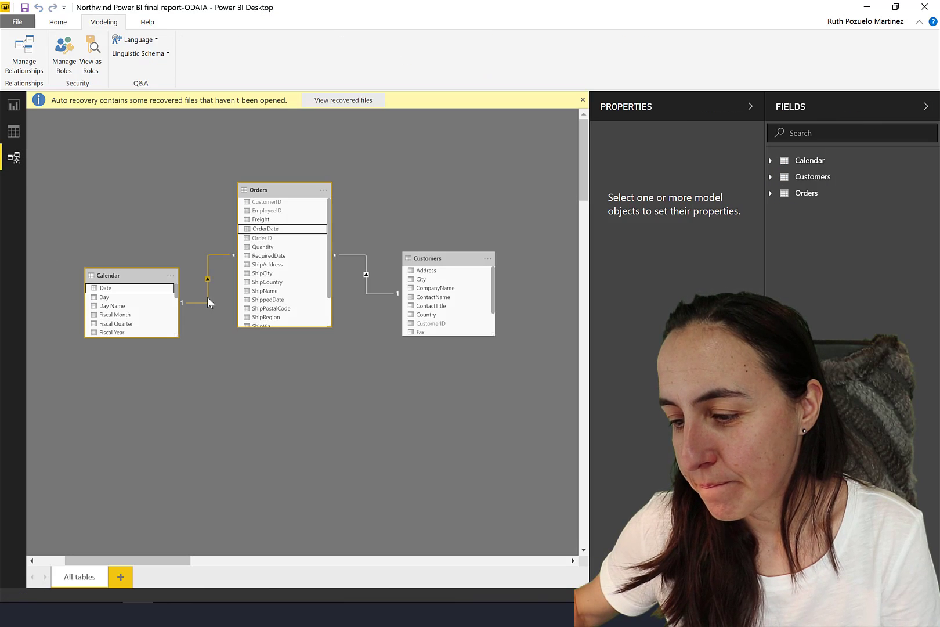
double_click(207, 297)
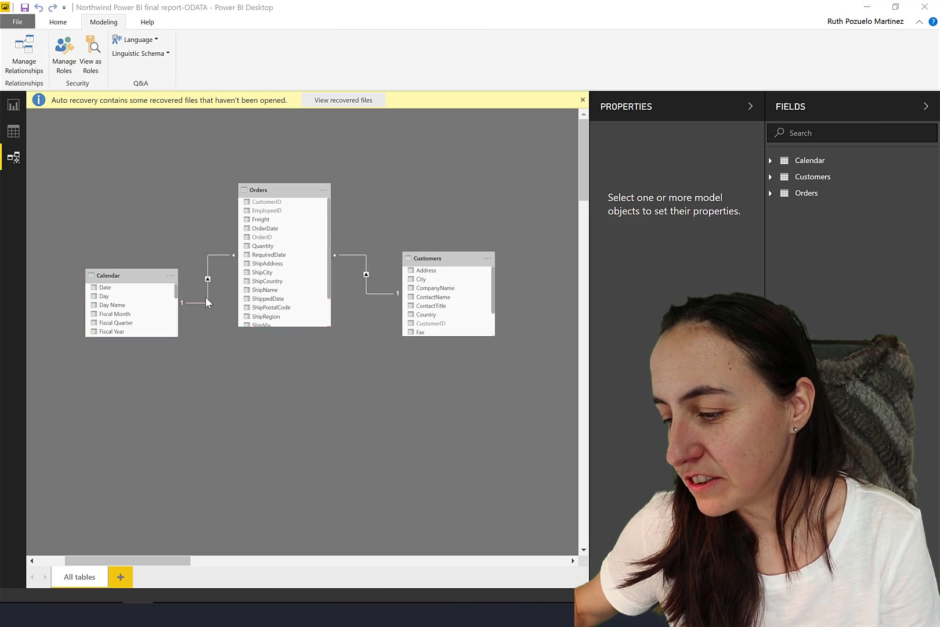
left_click(506, 401)
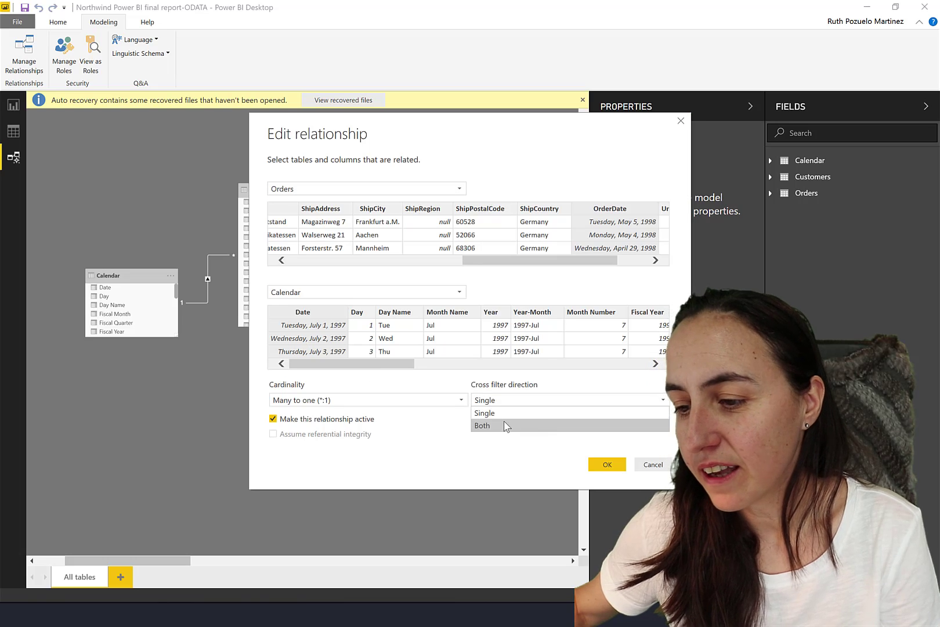
left_click(622, 466)
left_click(603, 465)
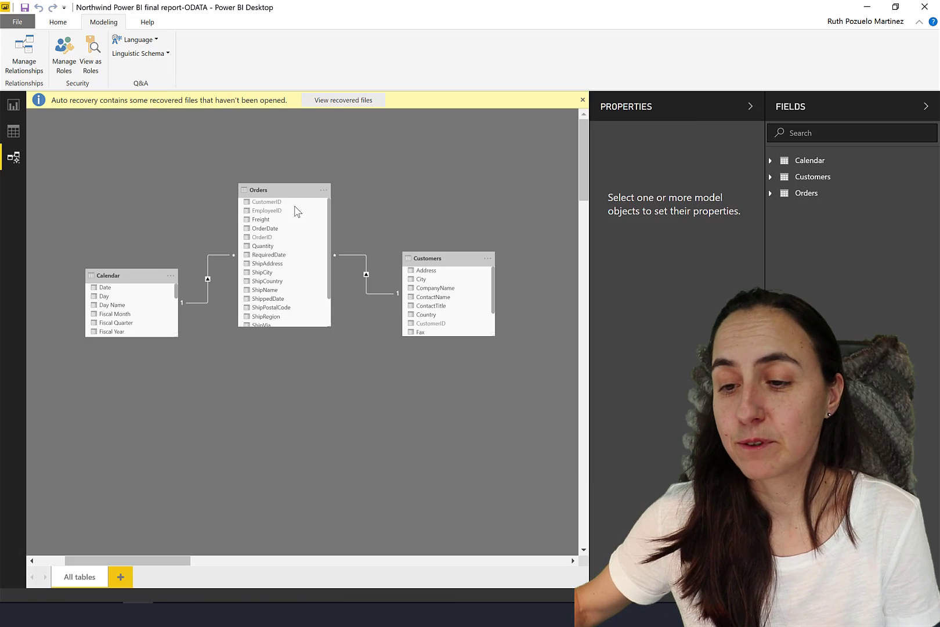
Step: Check report Page 1, where both sales tables now show "Can't display the visual."
left_click(12, 105)
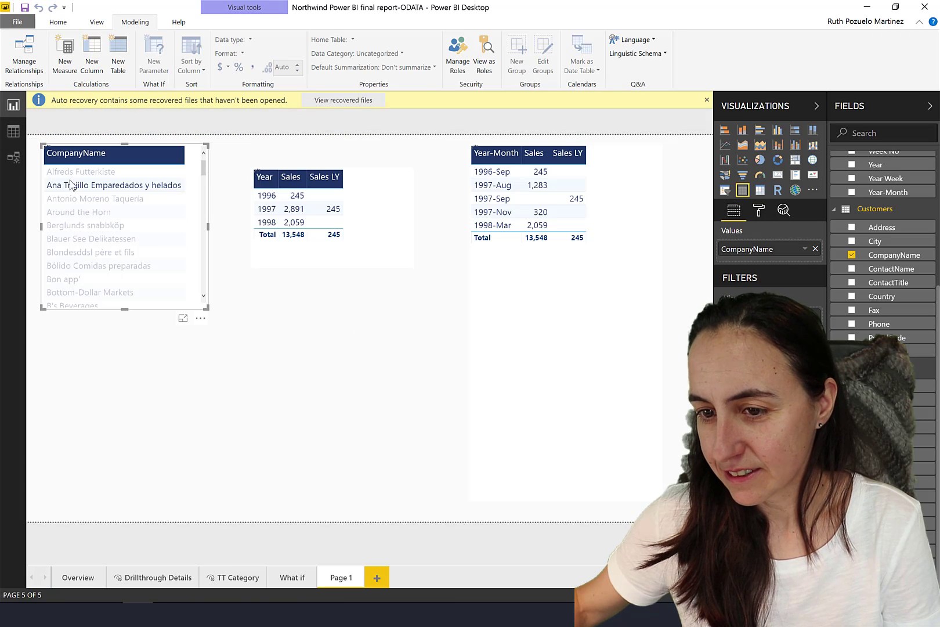
left_click(14, 158)
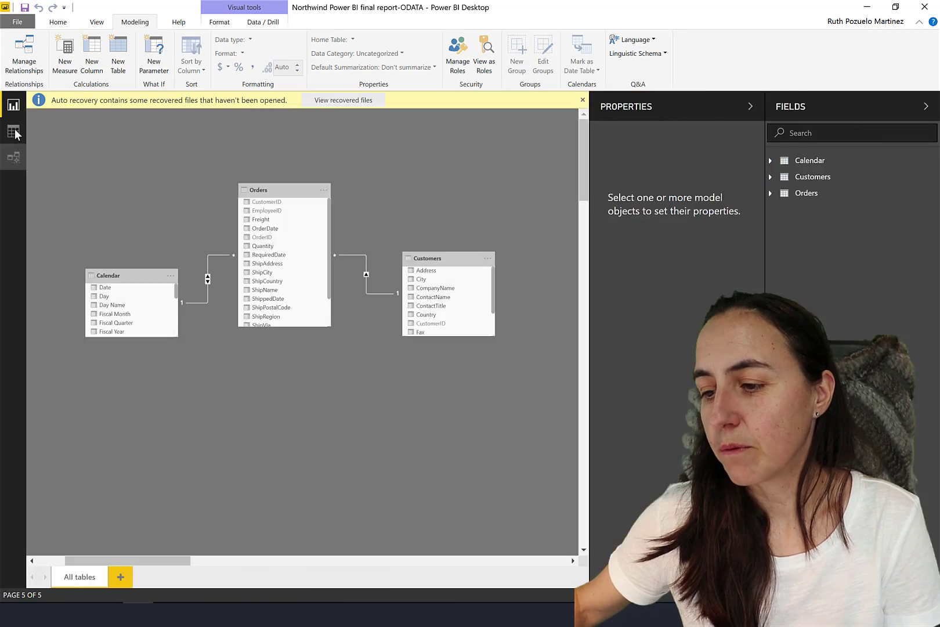
left_click(15, 106)
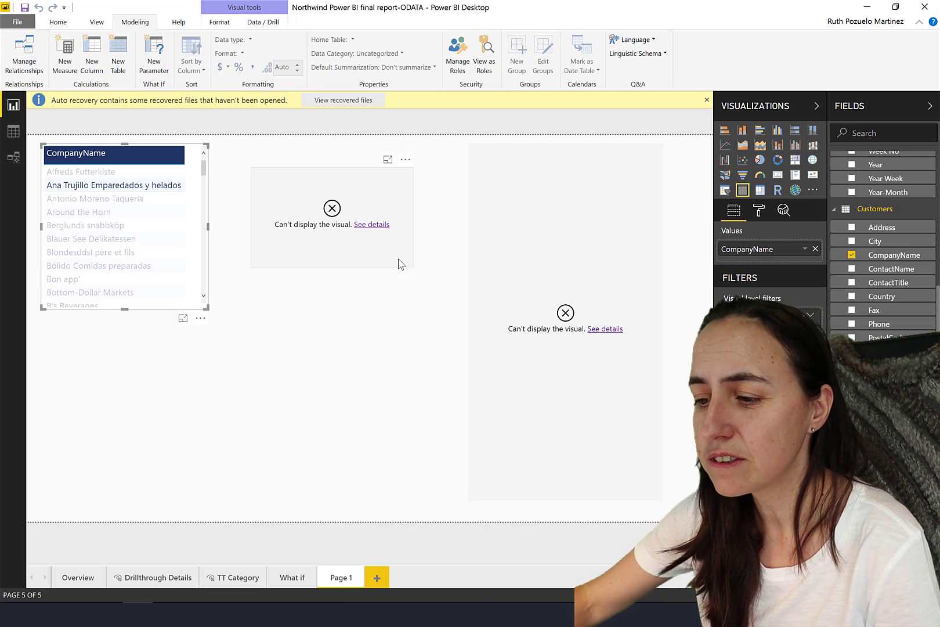
Step: Open 'See details' on the broken Year/Sales table to read the DATEADD error
left_click(378, 225)
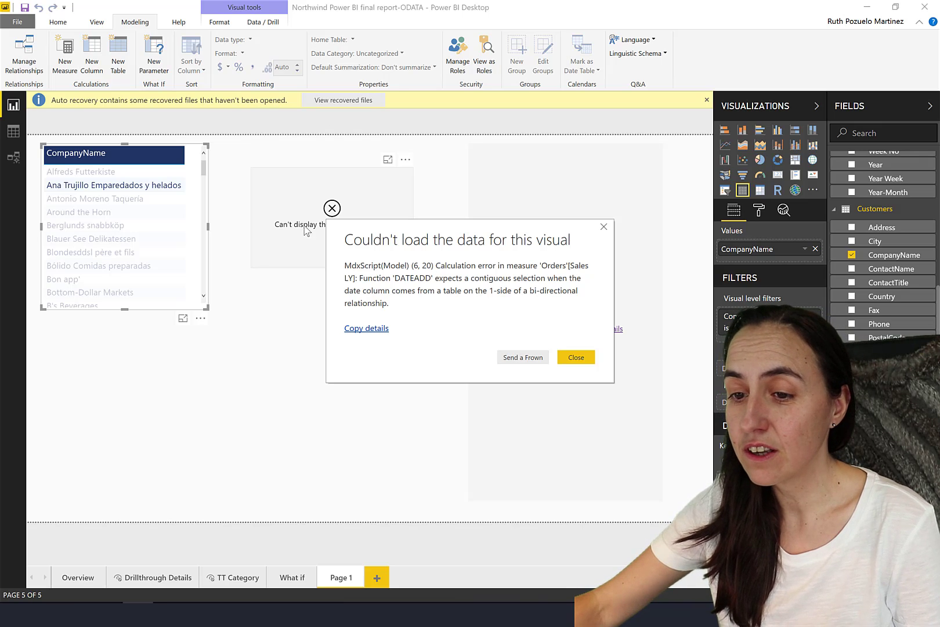
Step: Close the error details and go back to the Model view diagram
left_click(576, 357)
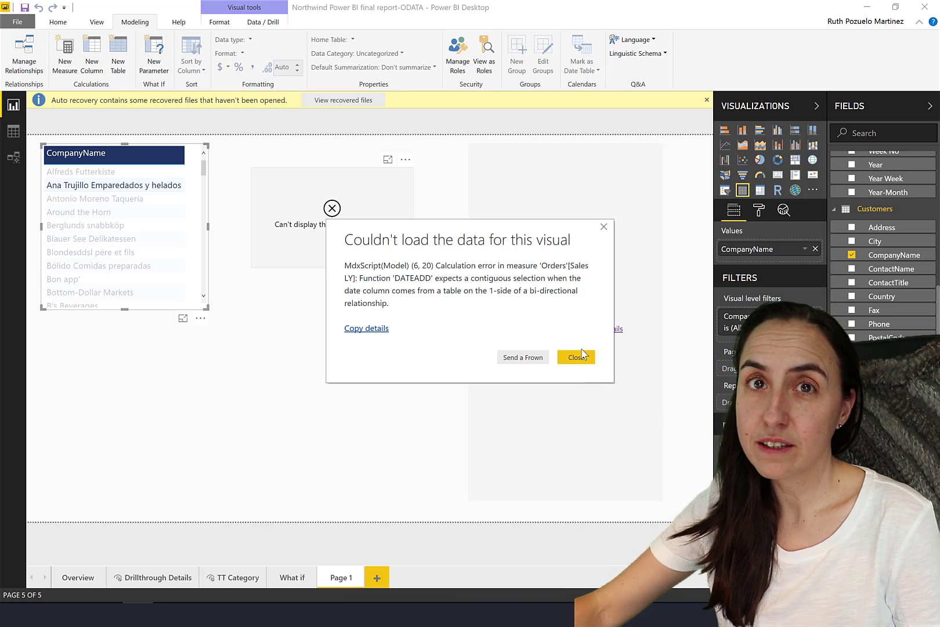
left_click(13, 157)
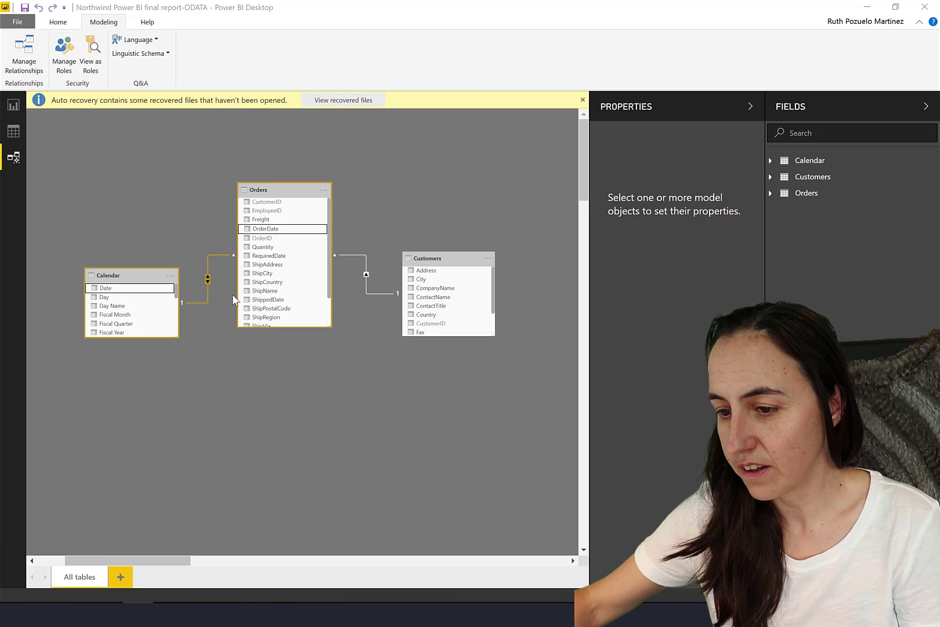
Step: Change the Calendar–Orders relationship's cross filter direction to Single and confirm with OK
double_click(207, 280)
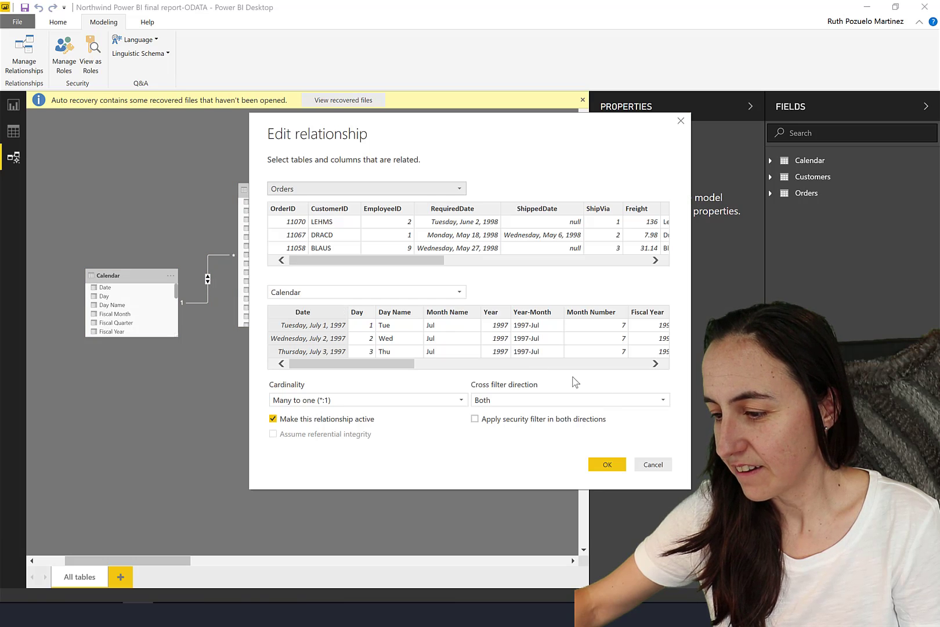
left_click(546, 402)
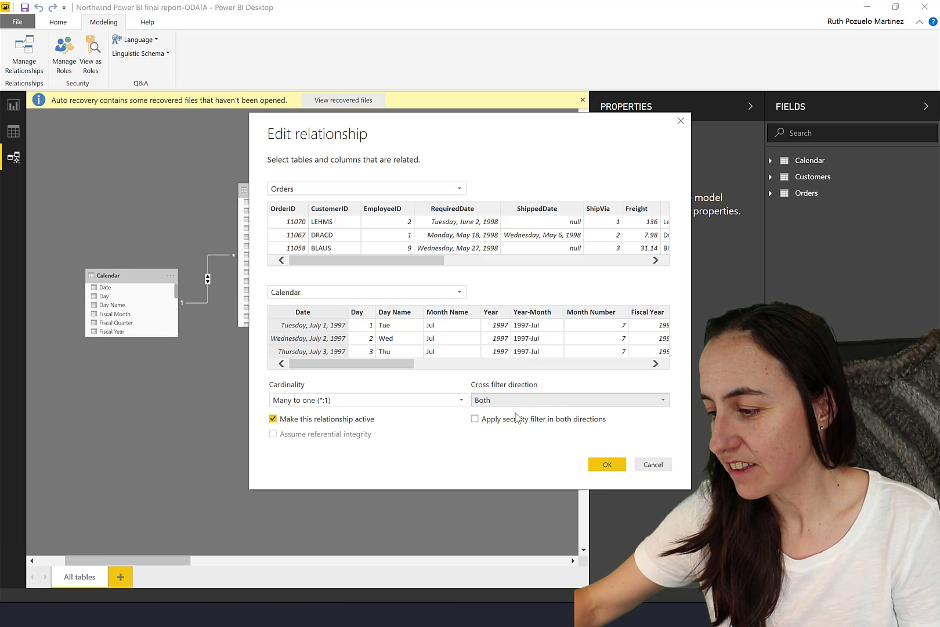
left_click(613, 414)
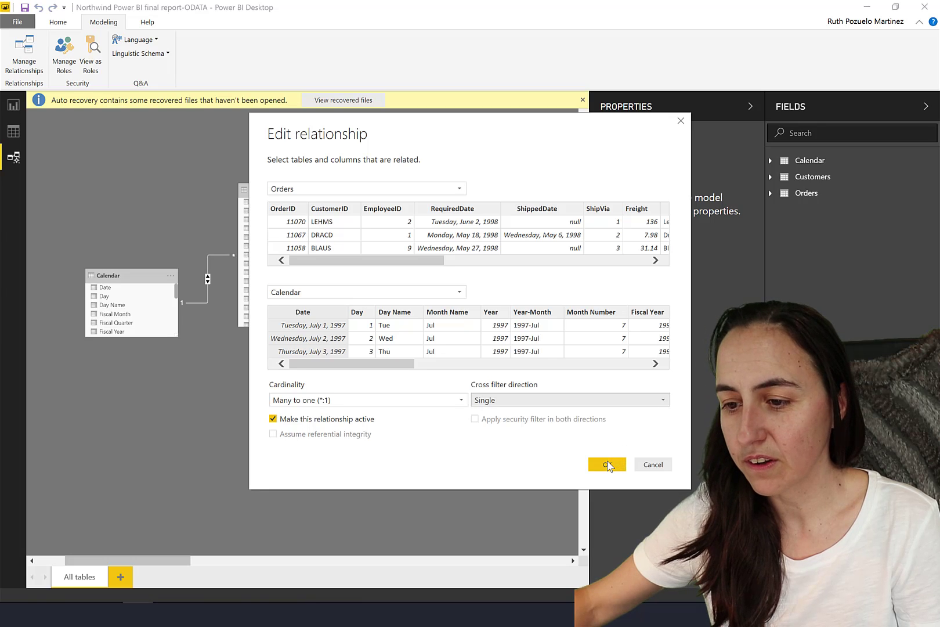
left_click(608, 464)
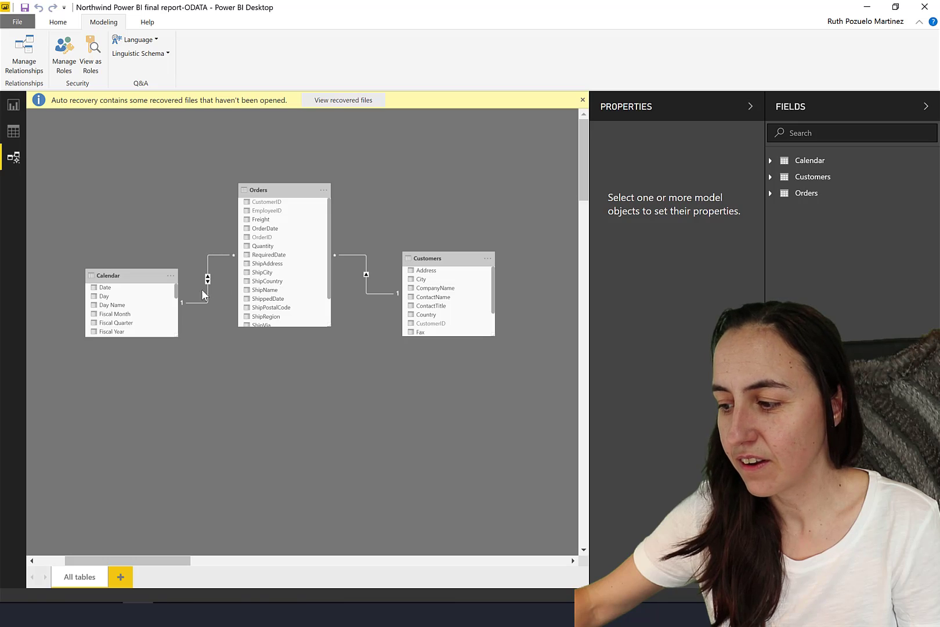
Step: Switch to Report view to verify the Year and Year-Month tables display Sales LY again
left_click(15, 105)
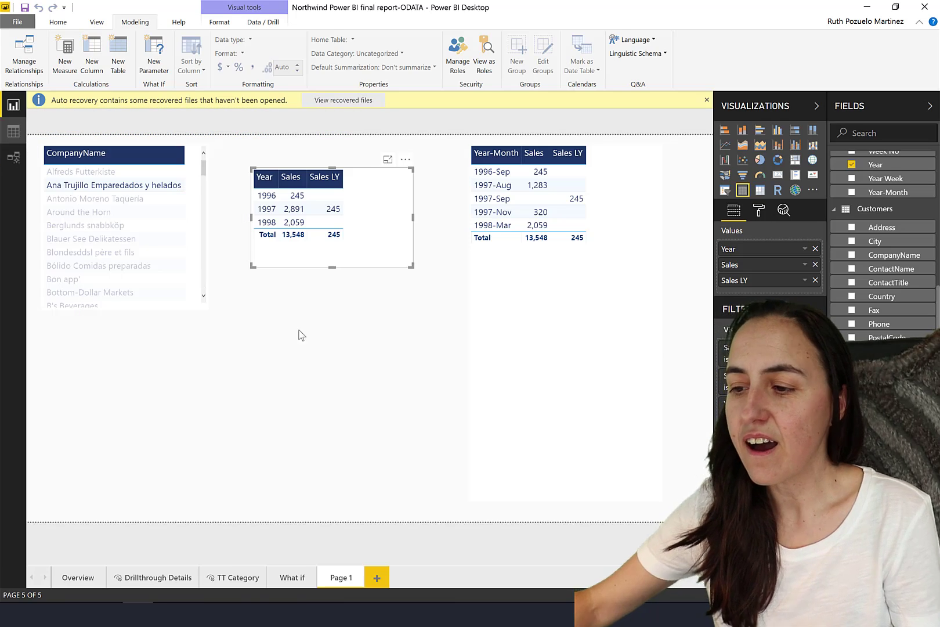